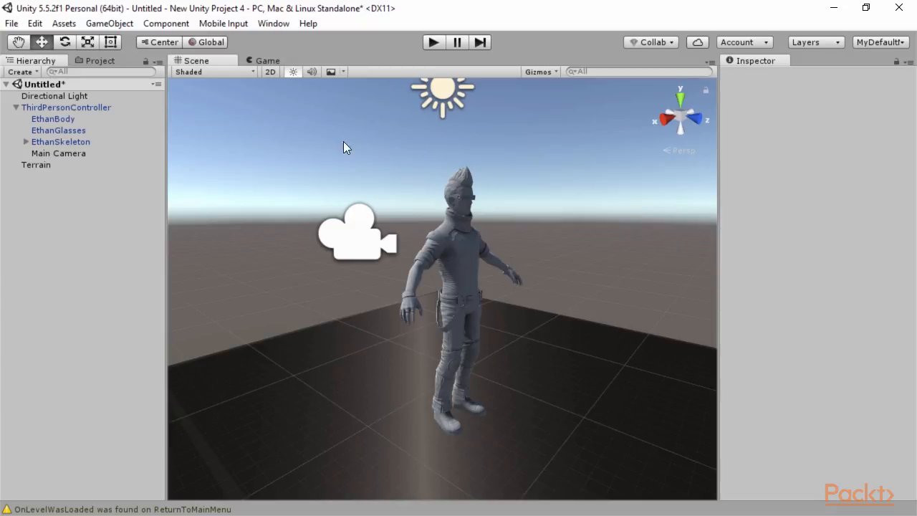
Step: Add a new 3D Sphere object to the scene
click(114, 24)
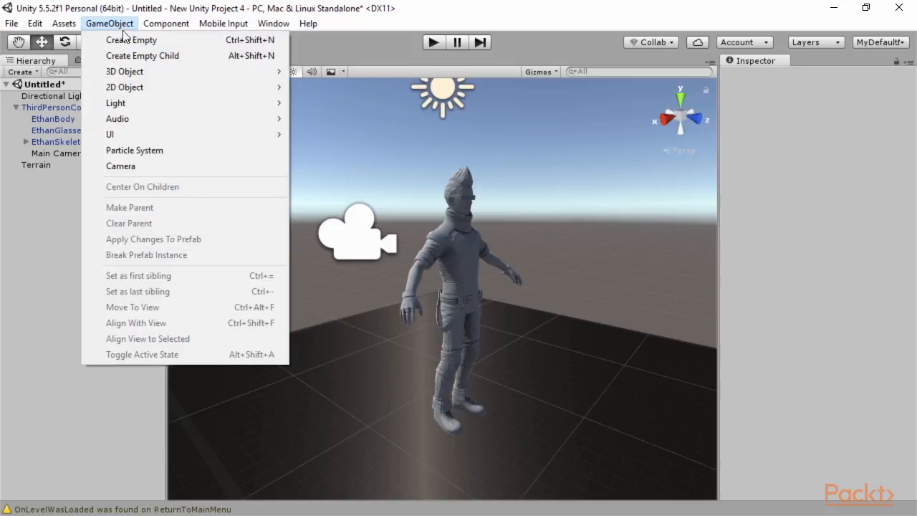
mouse_move(139, 71)
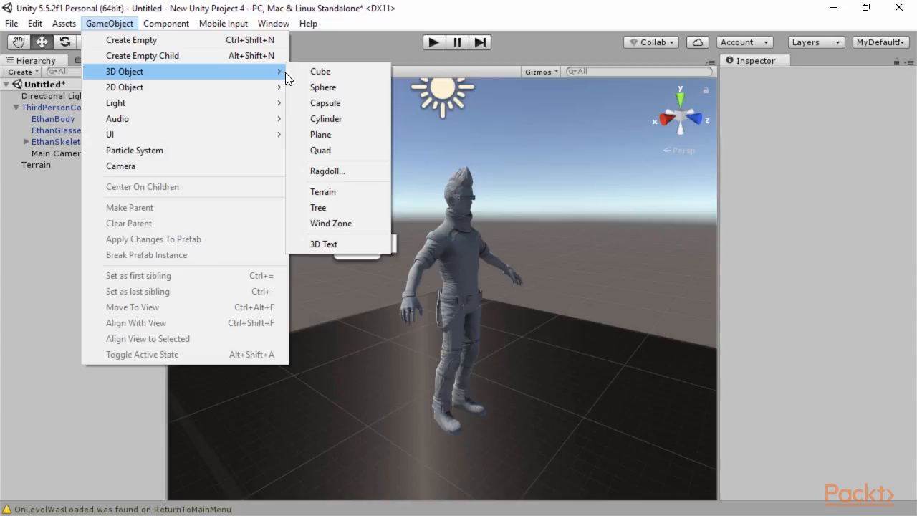
click(337, 89)
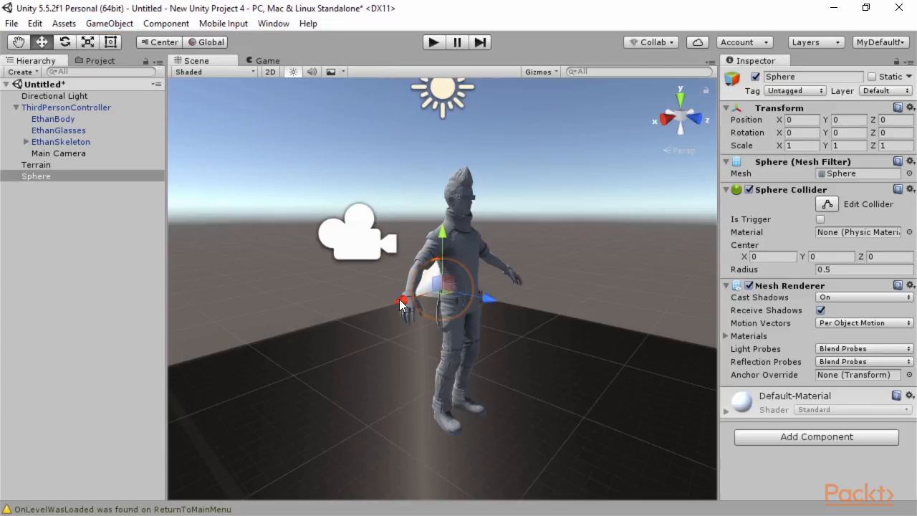
Step: Place the sphere beside Ethan, scaled to about 0.64 and lowered to Y 0.25
drag(402, 305, 638, 308)
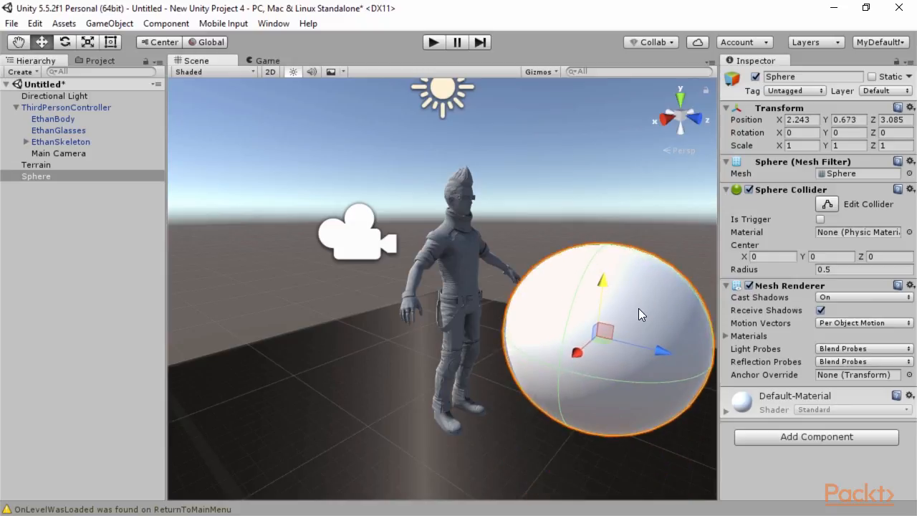
drag(575, 362, 570, 306)
key(r)
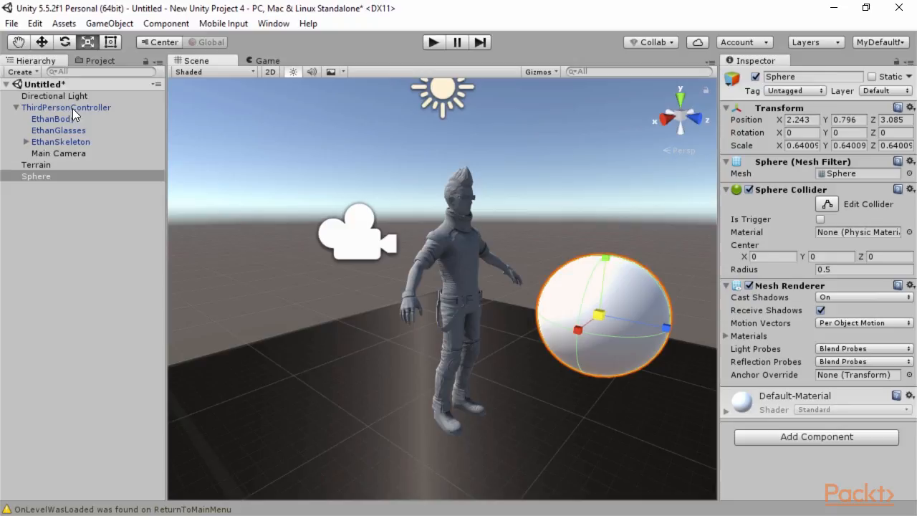
key(w)
drag(605, 267, 611, 349)
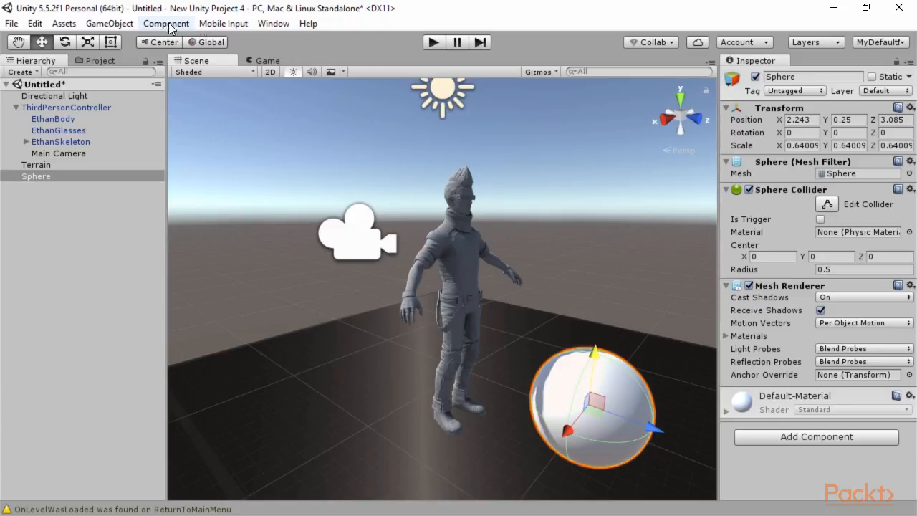
click(275, 25)
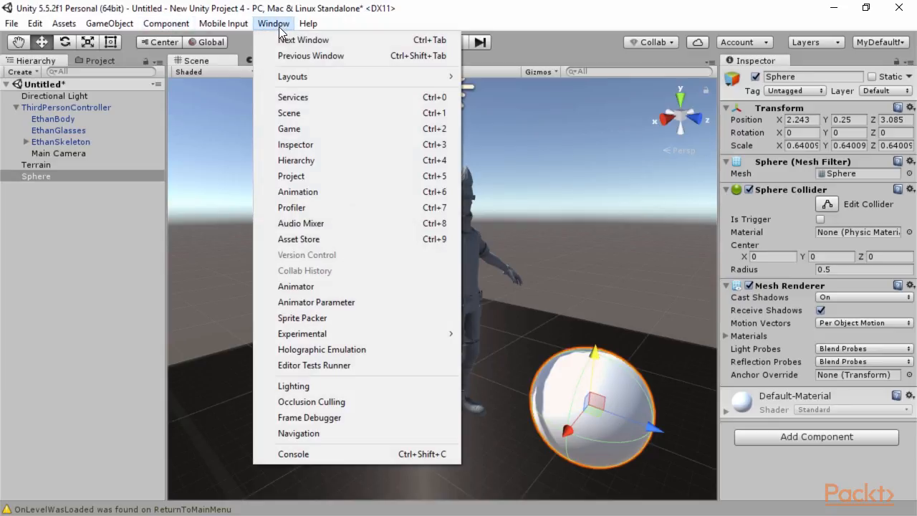
Step: Give the sphere an Animator and save a new clip named 'Sphere Animation'
click(325, 193)
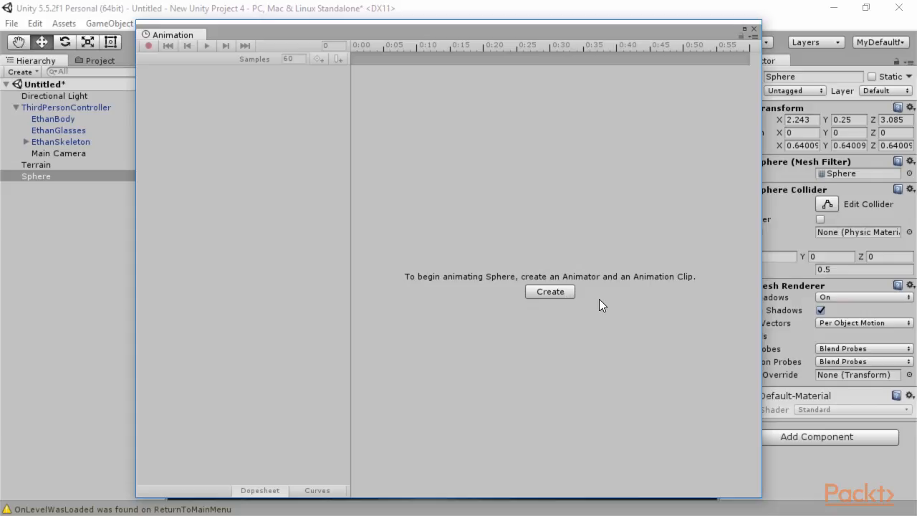
click(551, 292)
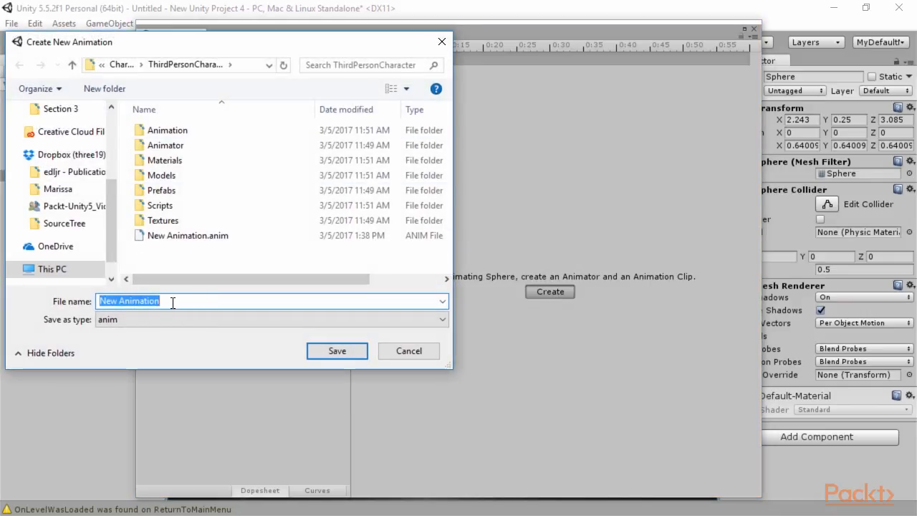
click(118, 301)
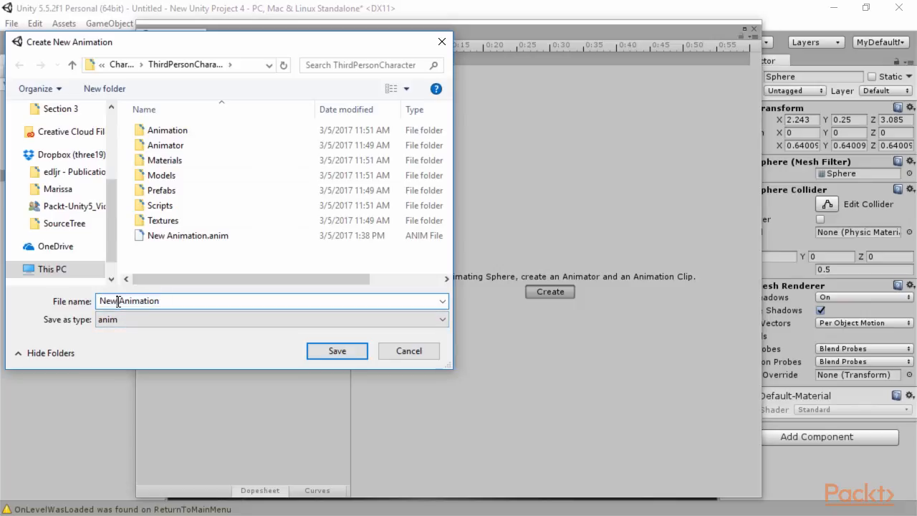
drag(118, 301, 100, 301)
key(BackSpace)
text(Sphere)
click(329, 350)
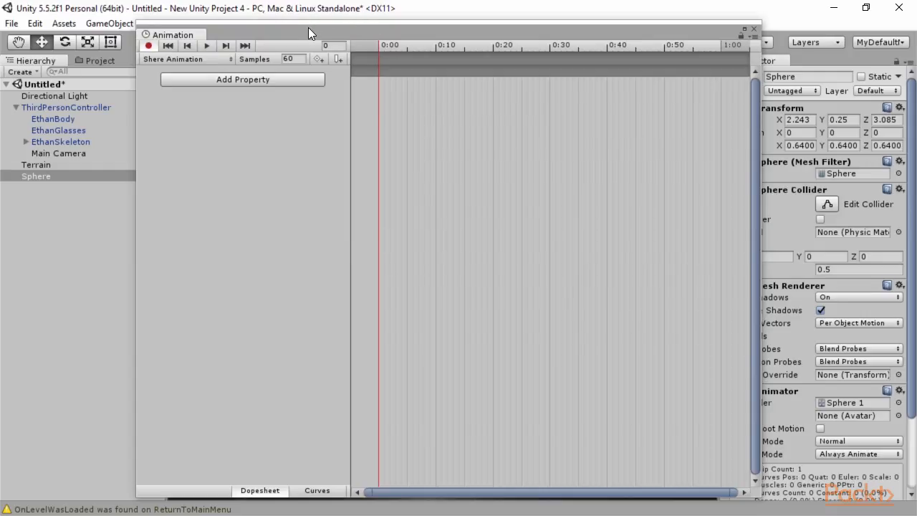
Step: Add a Transform Position track to the clip and expand its x, y, z values
drag(301, 30, 420, 36)
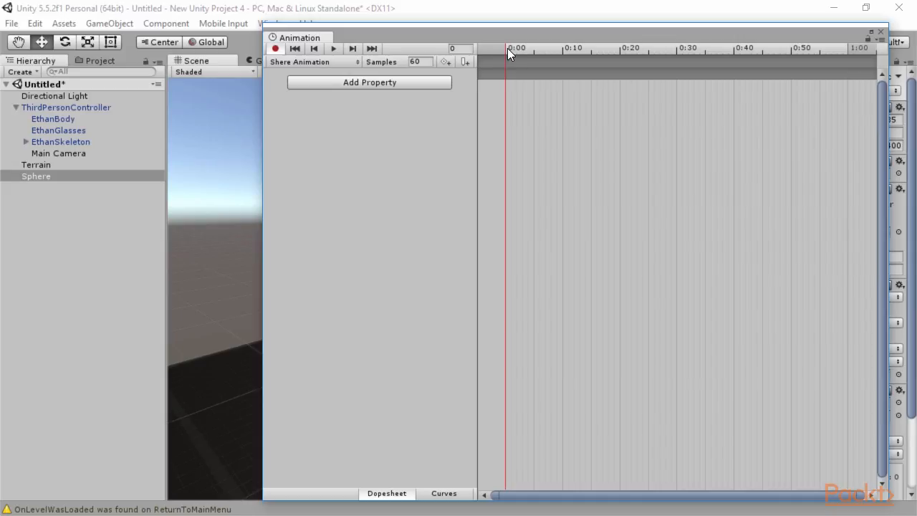
click(372, 81)
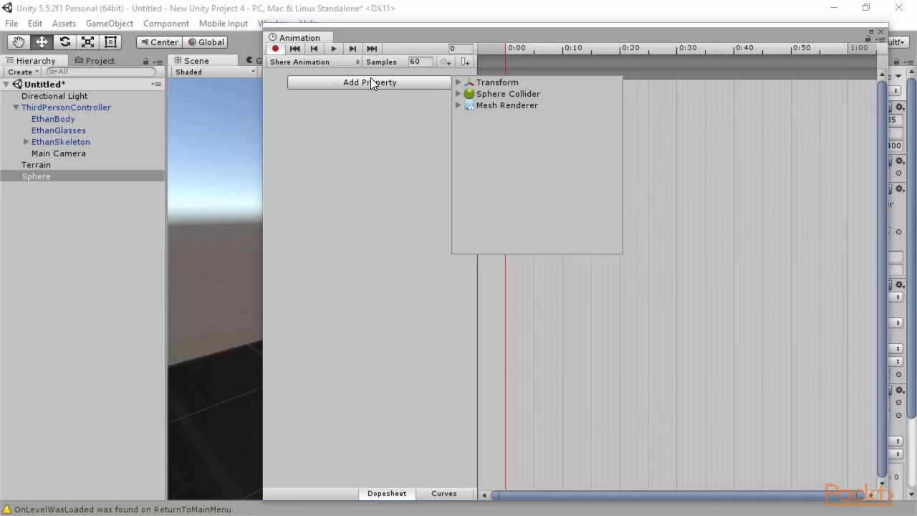
click(459, 82)
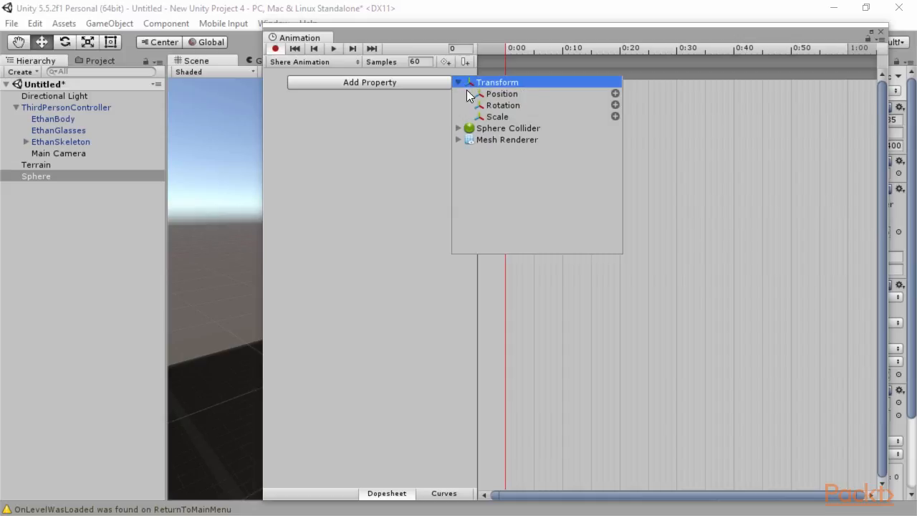
click(541, 94)
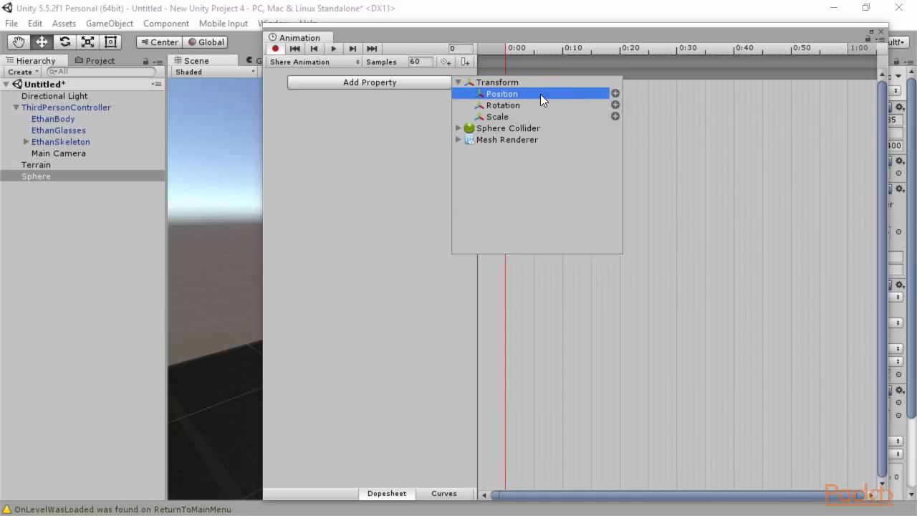
double_click(540, 94)
click(270, 85)
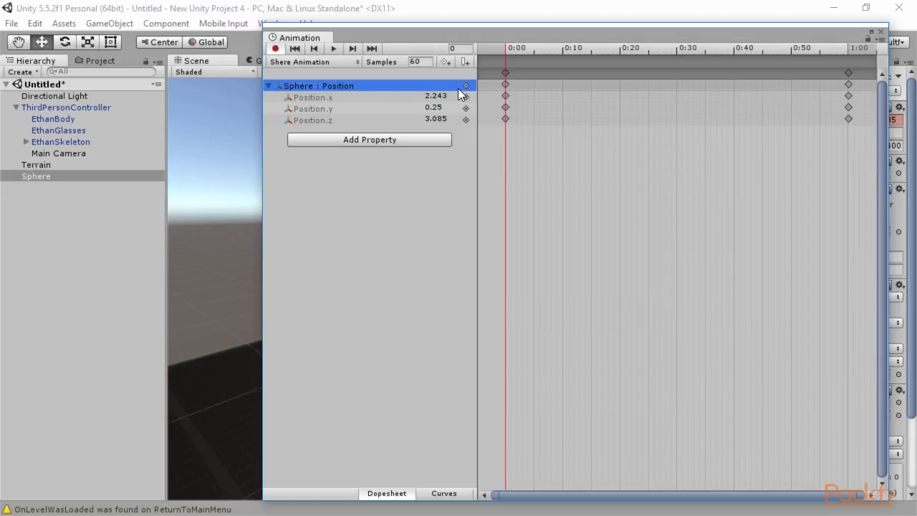
drag(257, 49, 493, 51)
drag(623, 35, 278, 33)
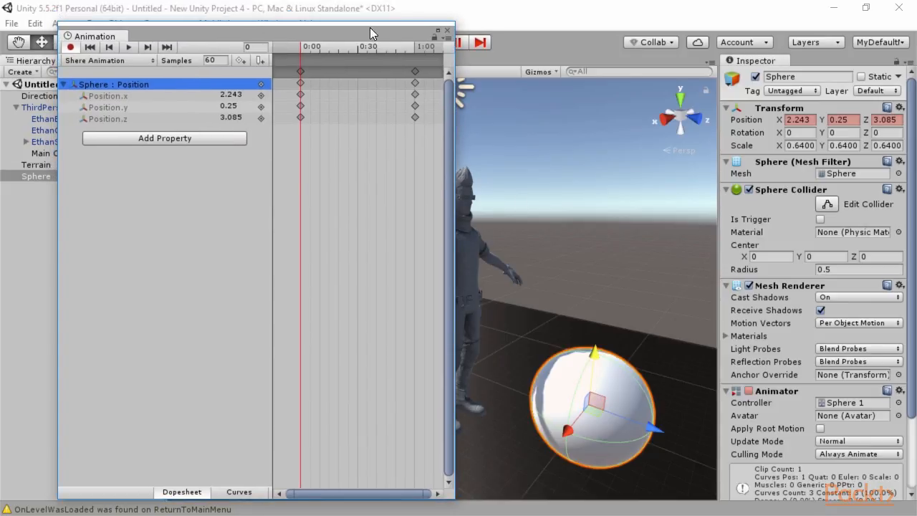
Step: Key the sphere's Y at frames 10, 20 and 30 to 0.441, 0.902 and 0.236
drag(369, 23, 372, 70)
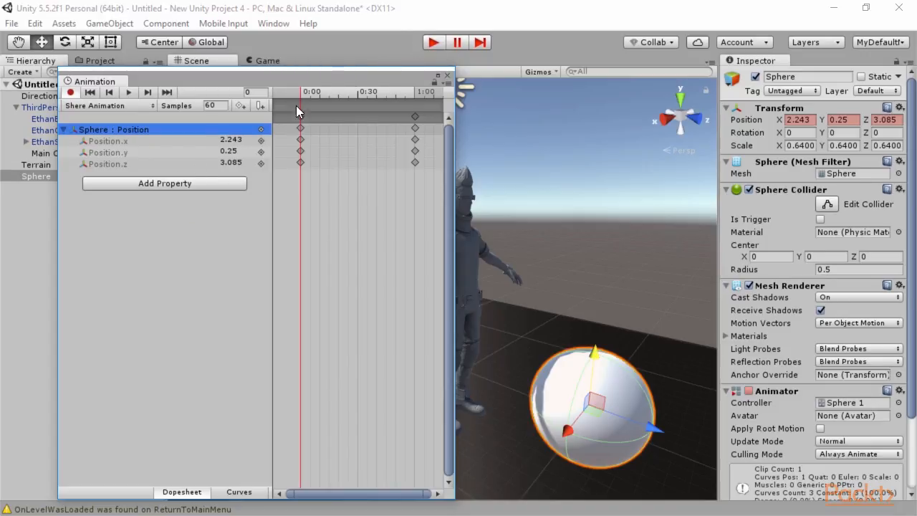
drag(249, 82, 239, 83)
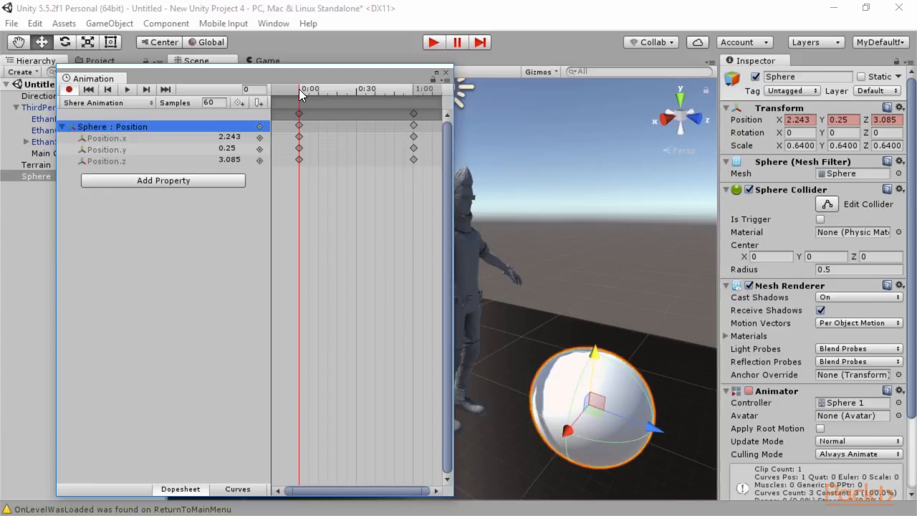
drag(299, 89, 318, 91)
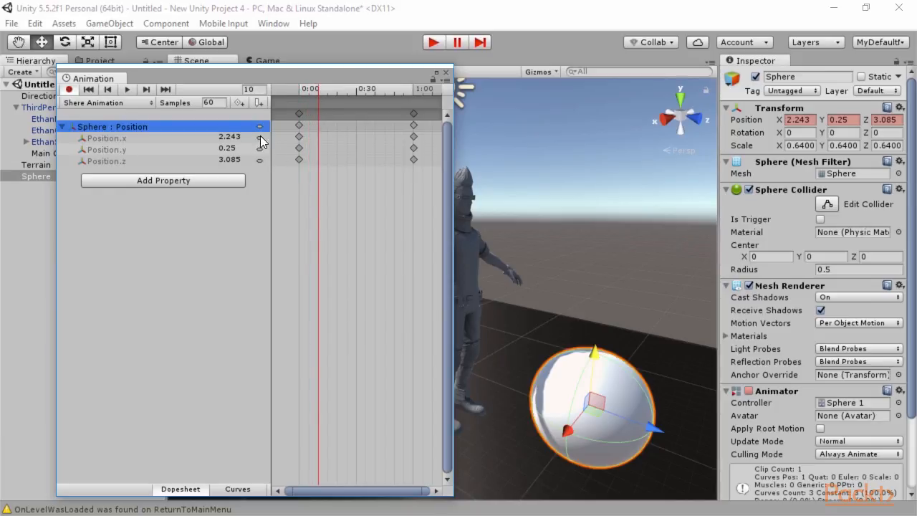
drag(597, 356, 600, 333)
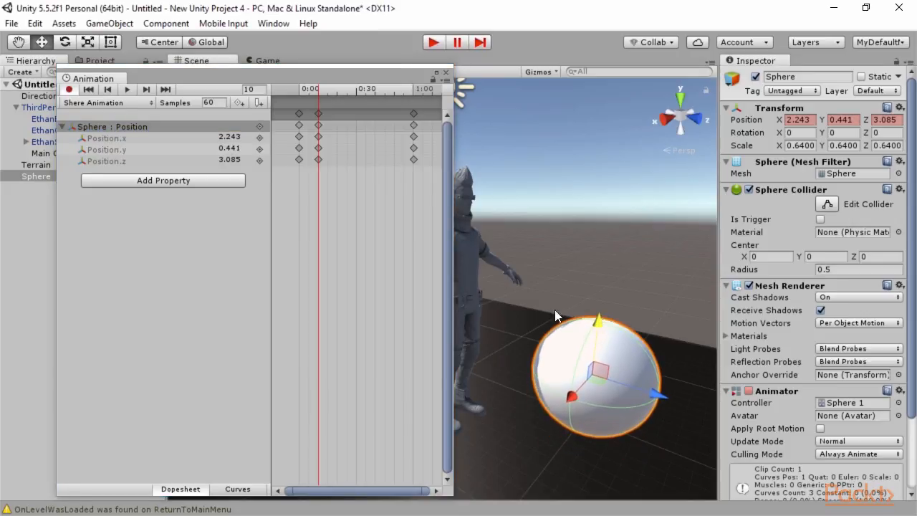
drag(315, 89, 336, 90)
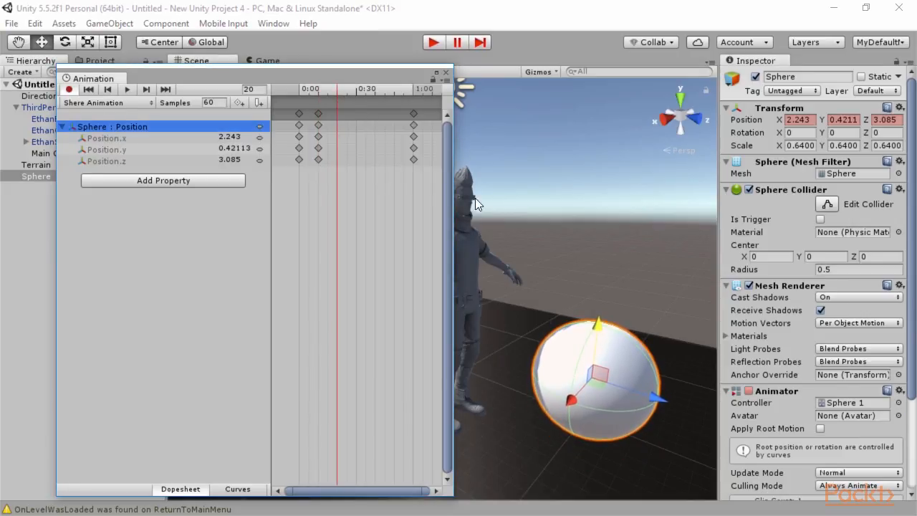
drag(594, 320, 596, 253)
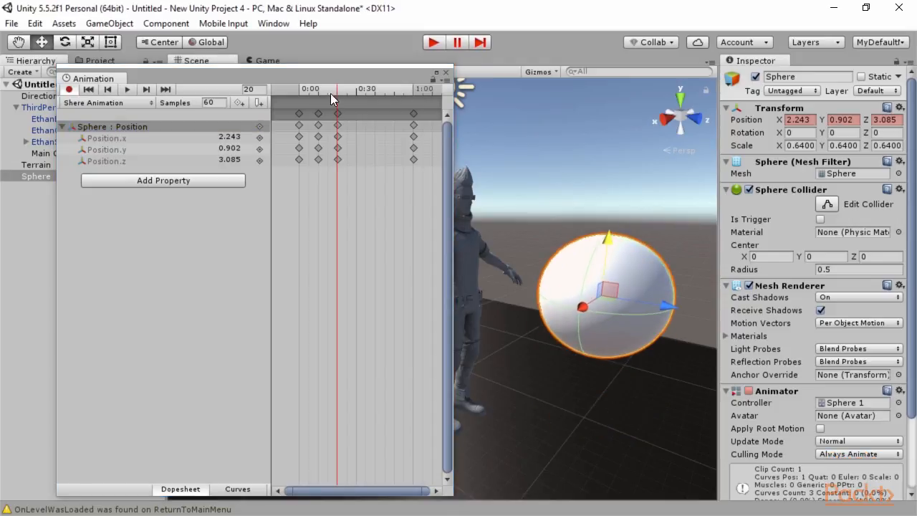
drag(338, 87, 357, 90)
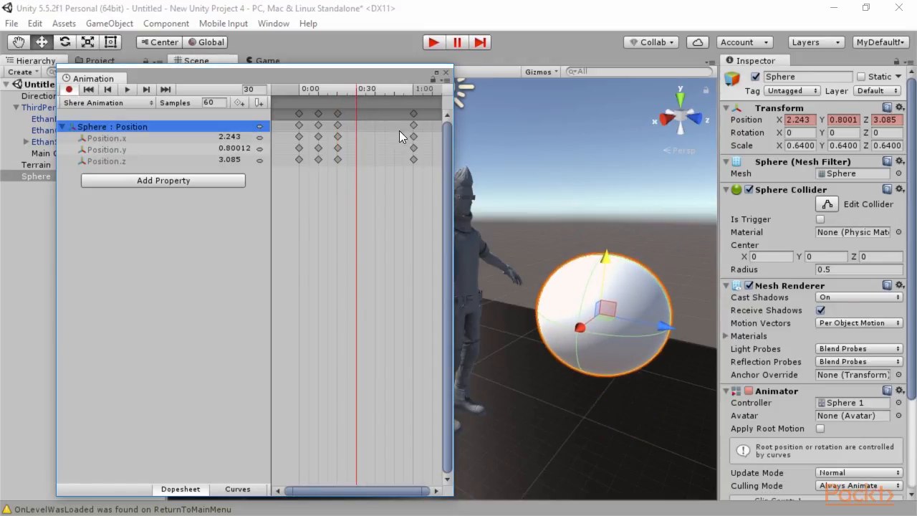
drag(605, 256, 598, 353)
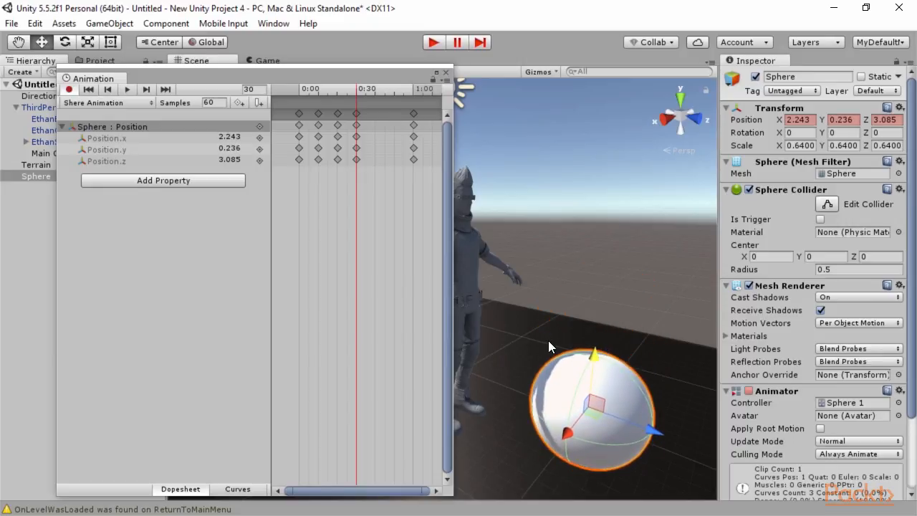
Step: Stop recording, preview the bounce in the Animation window, then close it
click(69, 90)
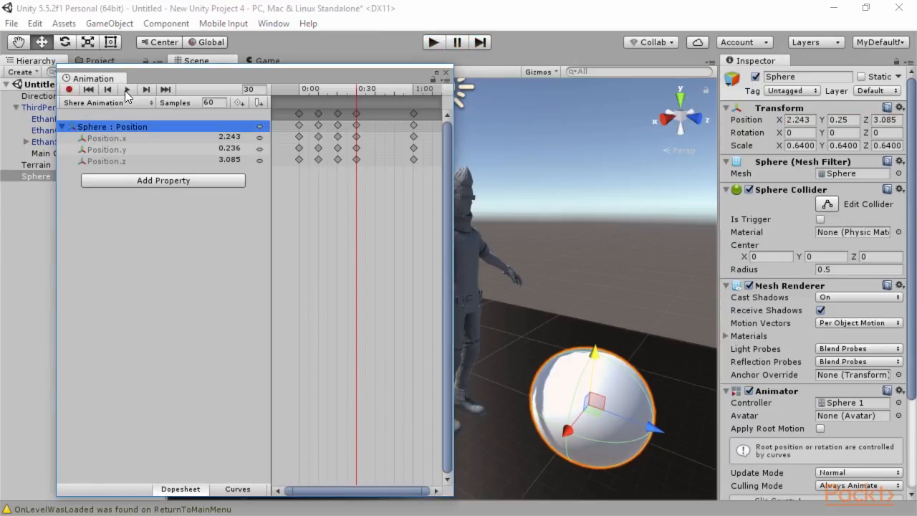
click(126, 88)
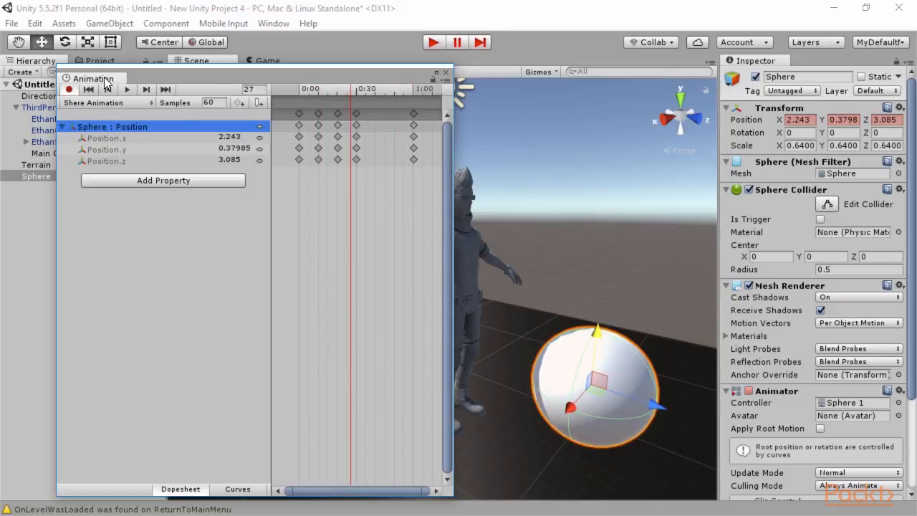
click(446, 72)
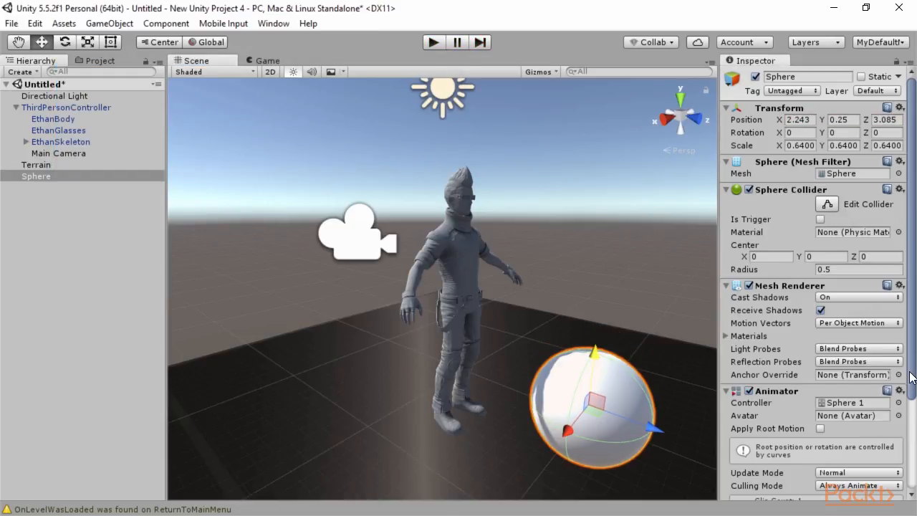
Step: Run the scene in play mode to watch the sphere bounce, then stop it
scroll(831, 244, down, 3)
scroll(796, 250, up, 3)
scroll(804, 268, down, 3)
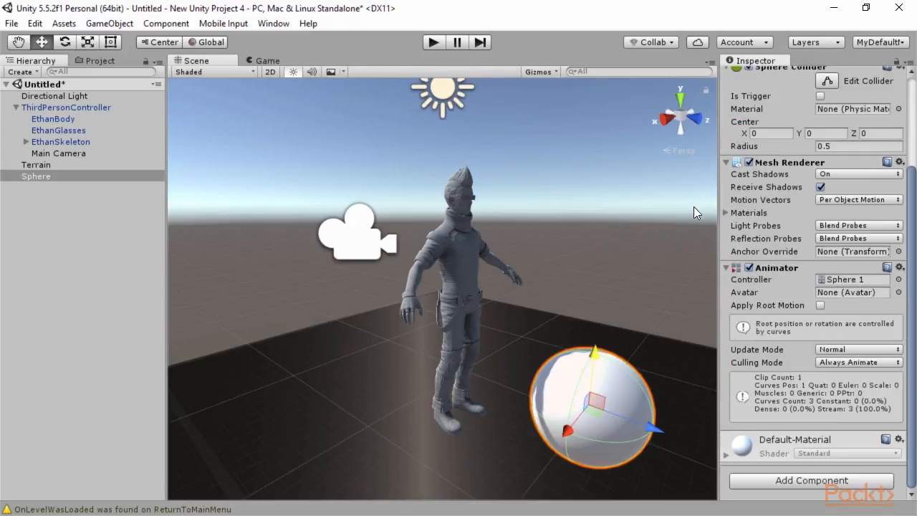
click(433, 43)
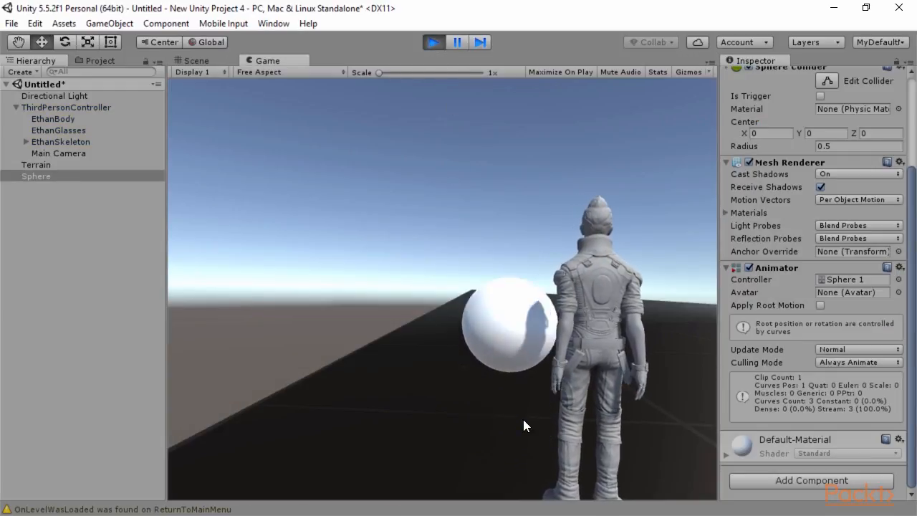
click(433, 42)
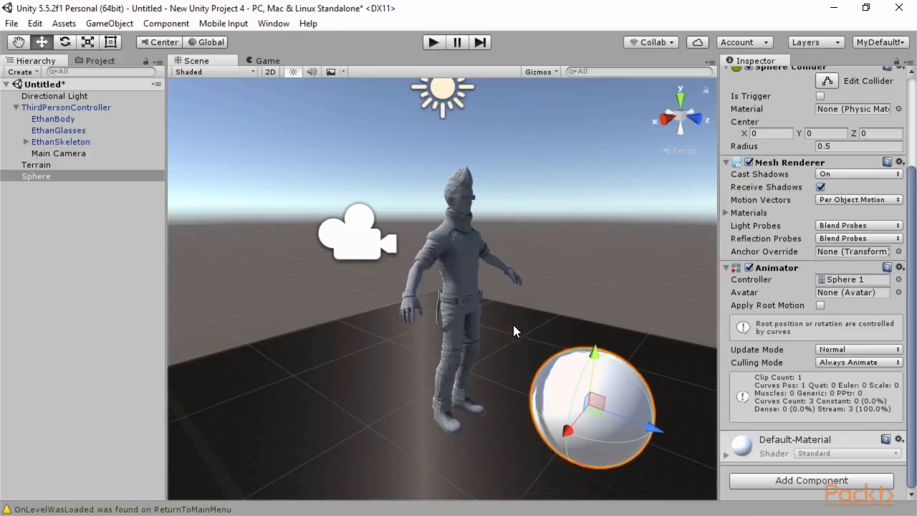
click(457, 262)
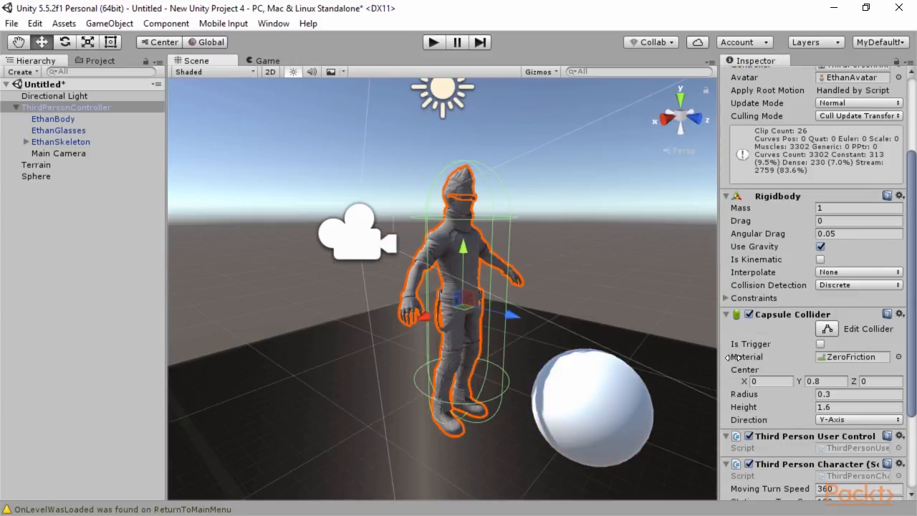
Step: Show Ethan's HumanoidIdle clip in a widened Animation window with a larger keyframe timeline
click(273, 23)
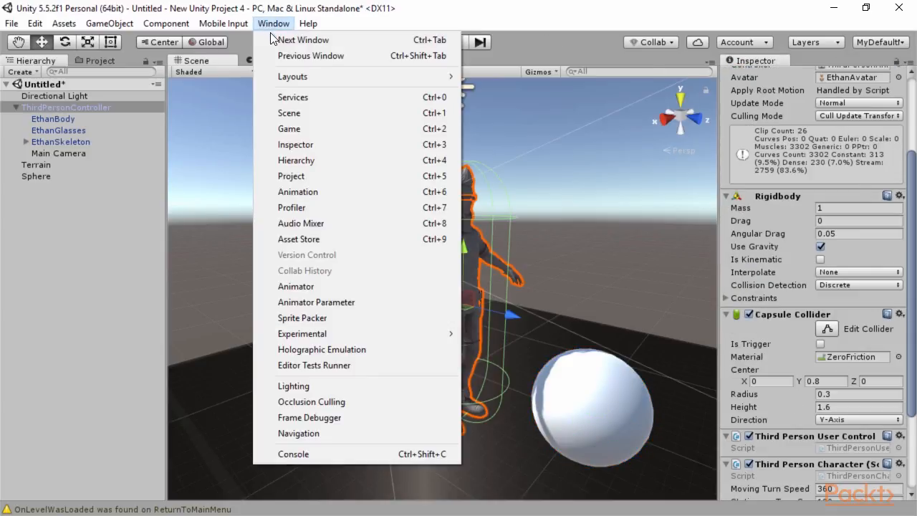
click(308, 191)
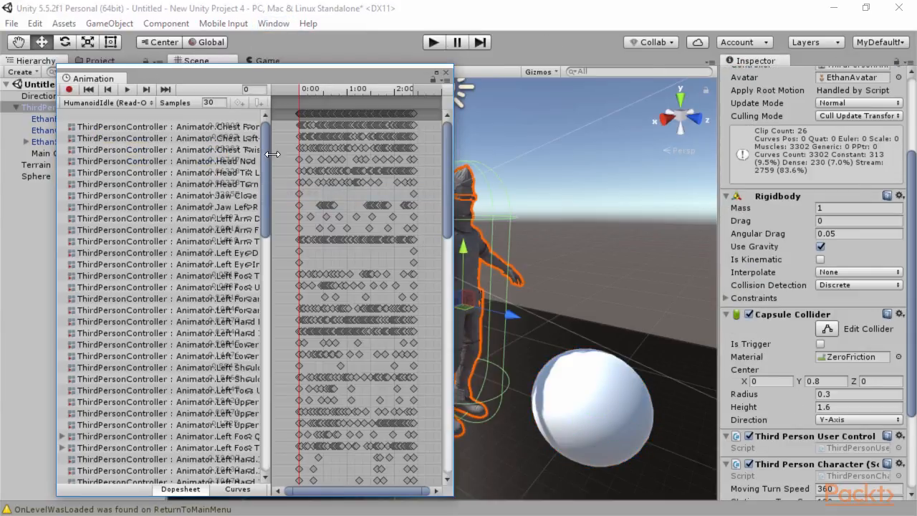
drag(272, 126, 339, 133)
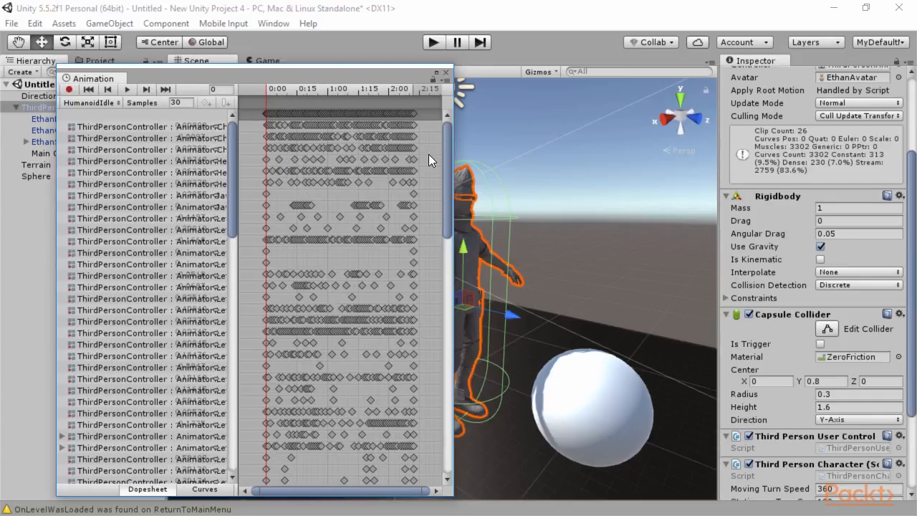
drag(456, 151, 825, 152)
scroll(232, 297, down, 10)
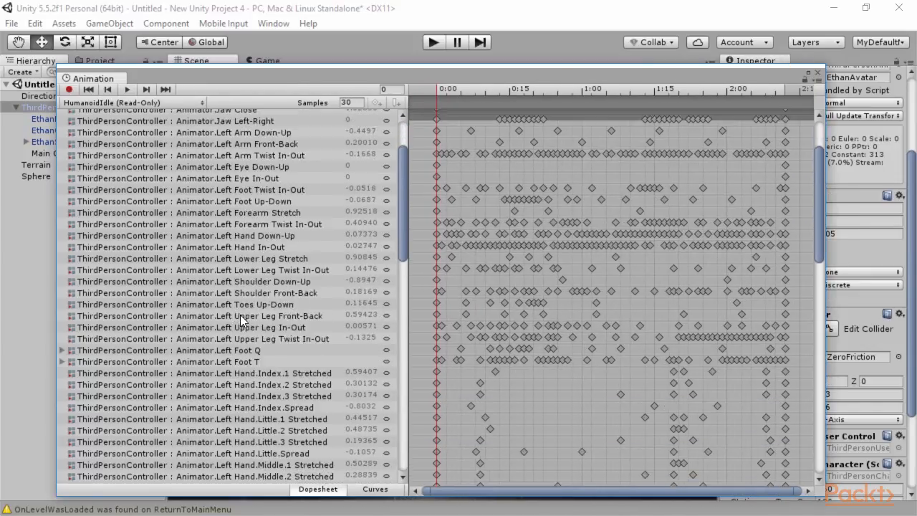